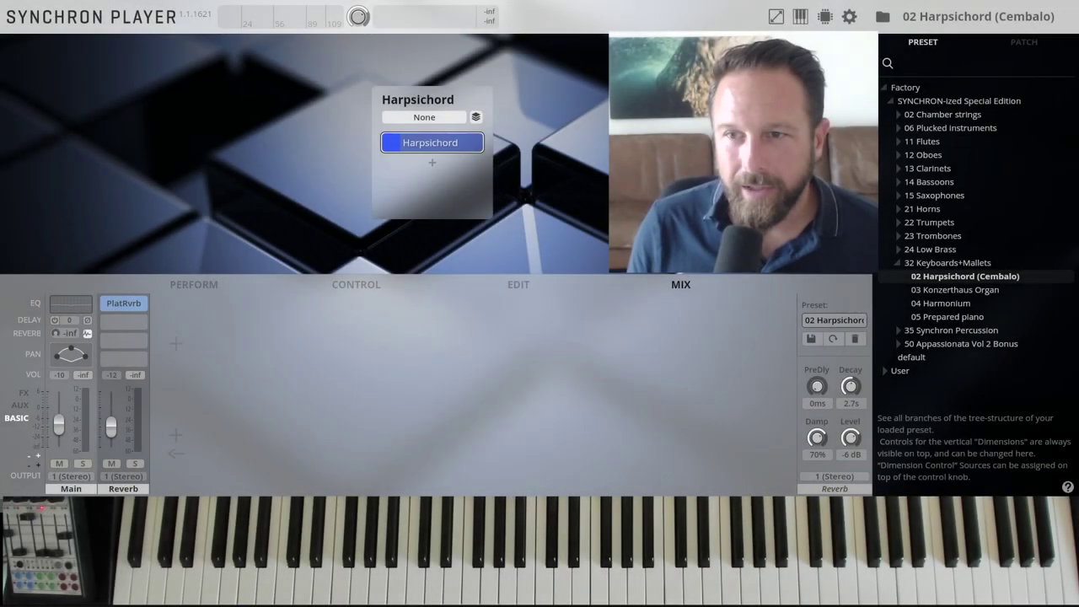
Step: Load the 02 Harpsichord (Cembalo) preset and show the Main channel's reverb impulse response editor
double_click(965, 277)
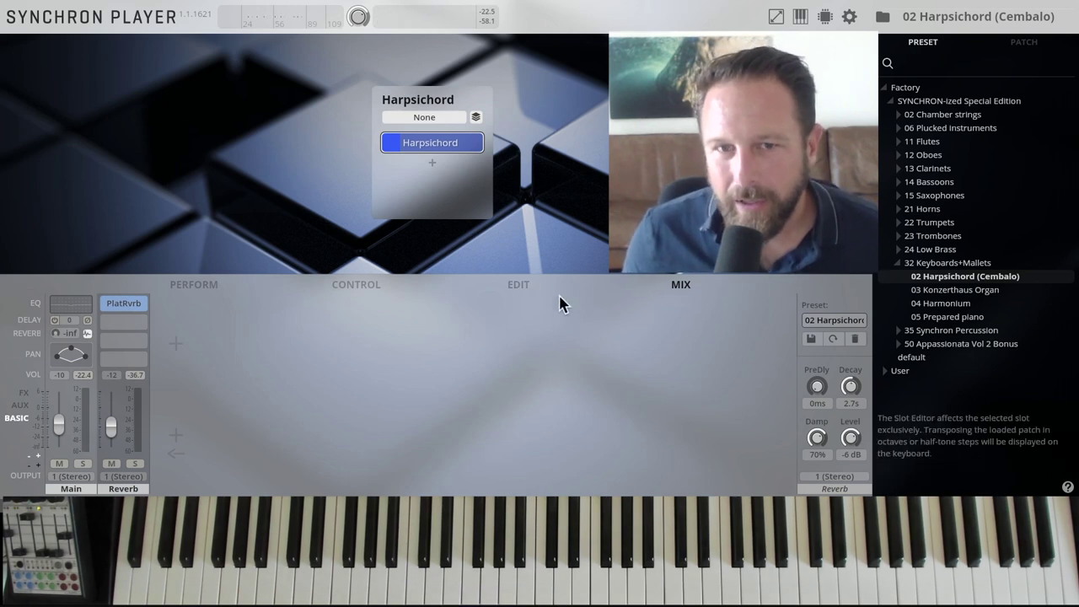
click(87, 334)
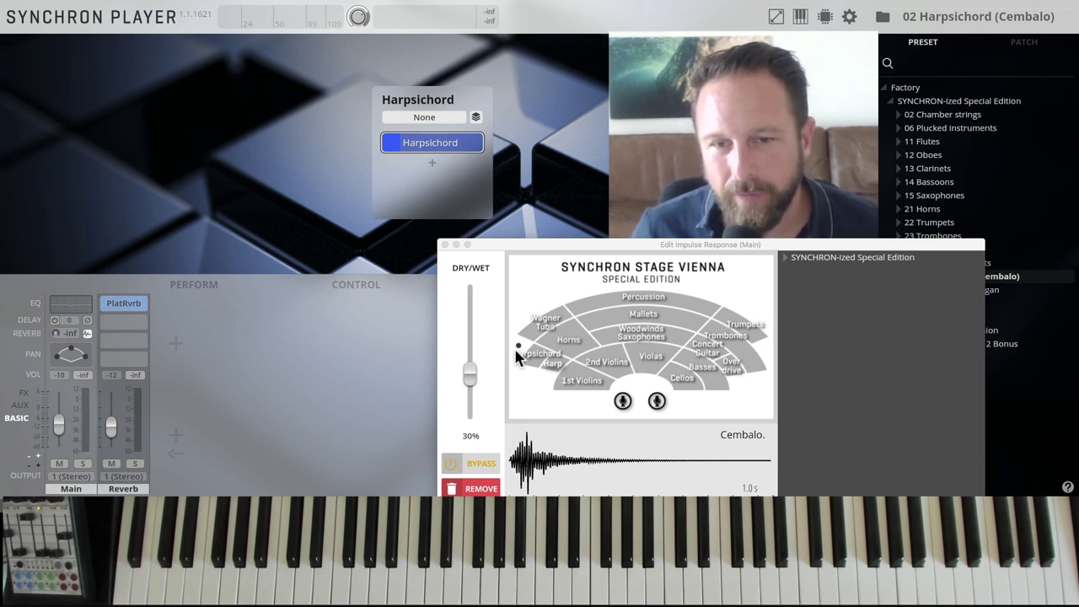
Step: Close the impulse response editor and apply the 01 Harpsichord Close mixer preset
click(445, 245)
click(837, 319)
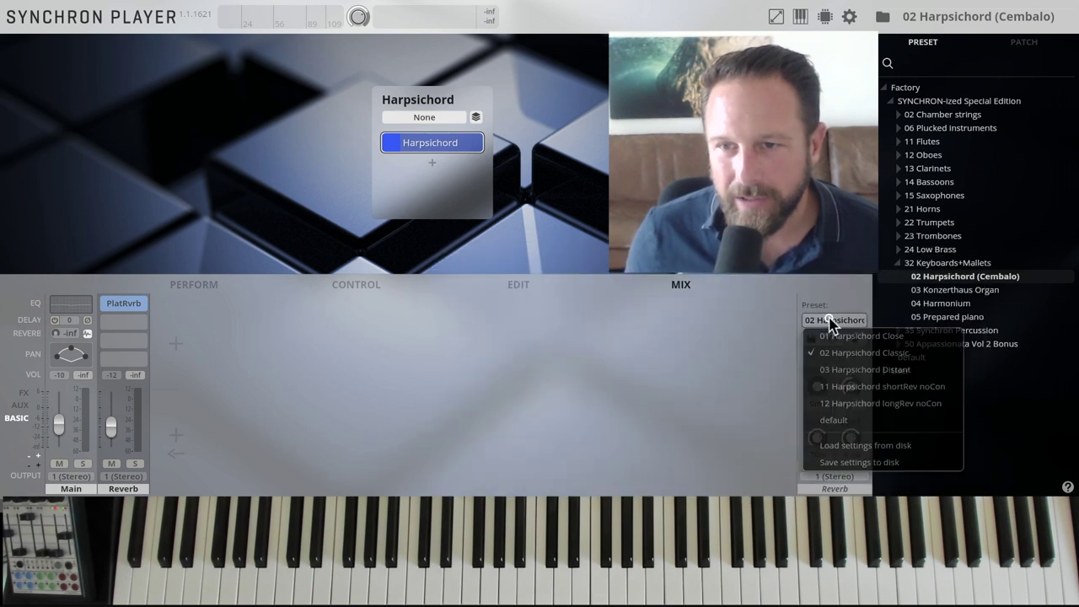
click(811, 333)
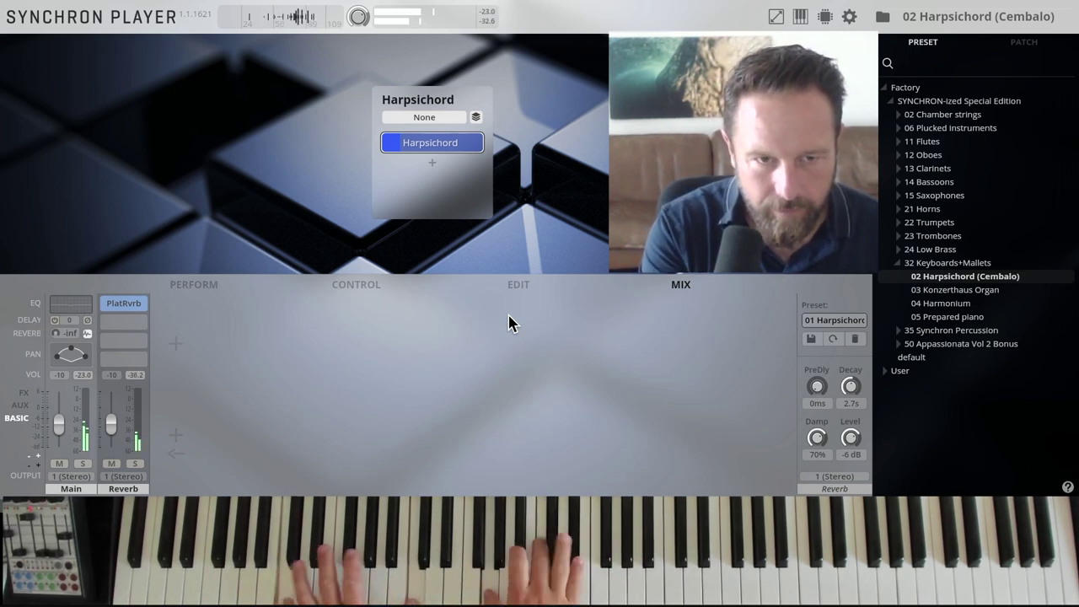
Step: Load 03 Konzerthaus Organ from the 32 Keyboards+Mallets folder
double_click(946, 290)
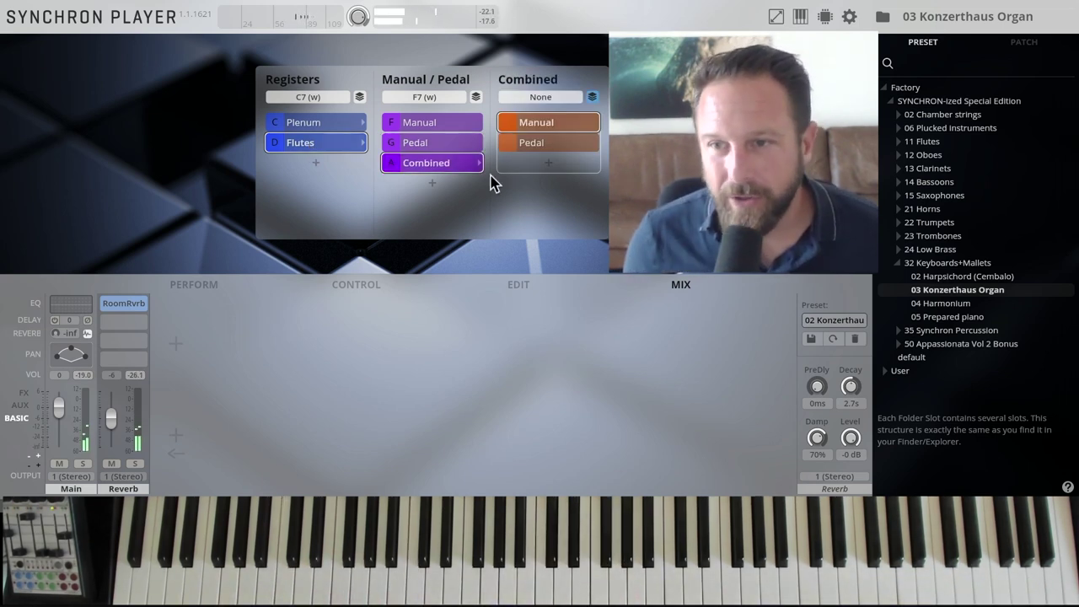
Step: Load the 04 Harmonium preset in place of the organ
double_click(922, 306)
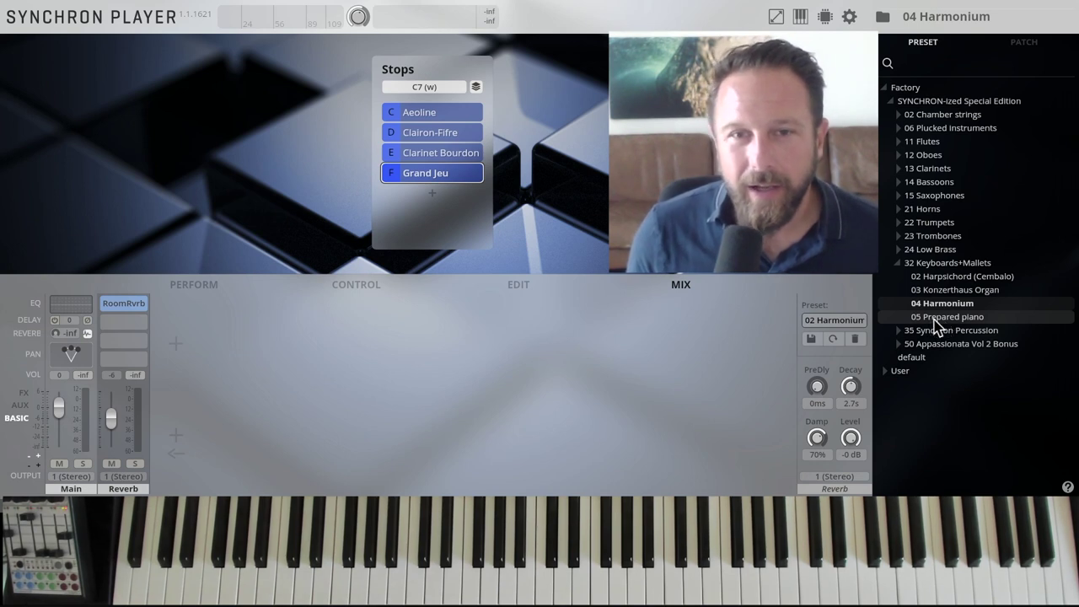
Step: Load 05 Prepared piano and select Glissandi as its Effect articulation
double_click(934, 318)
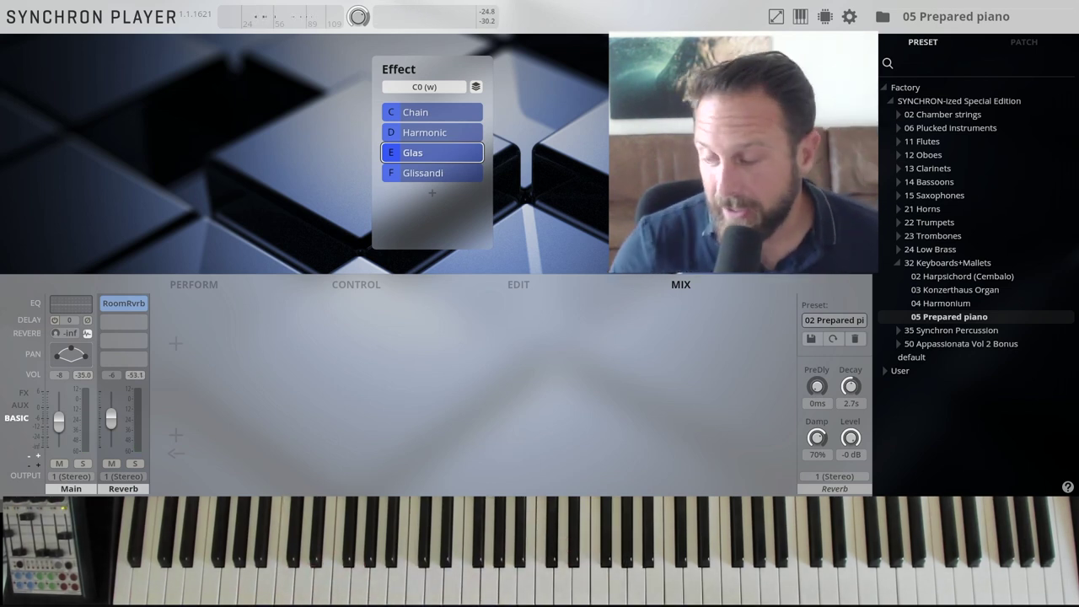
click(421, 173)
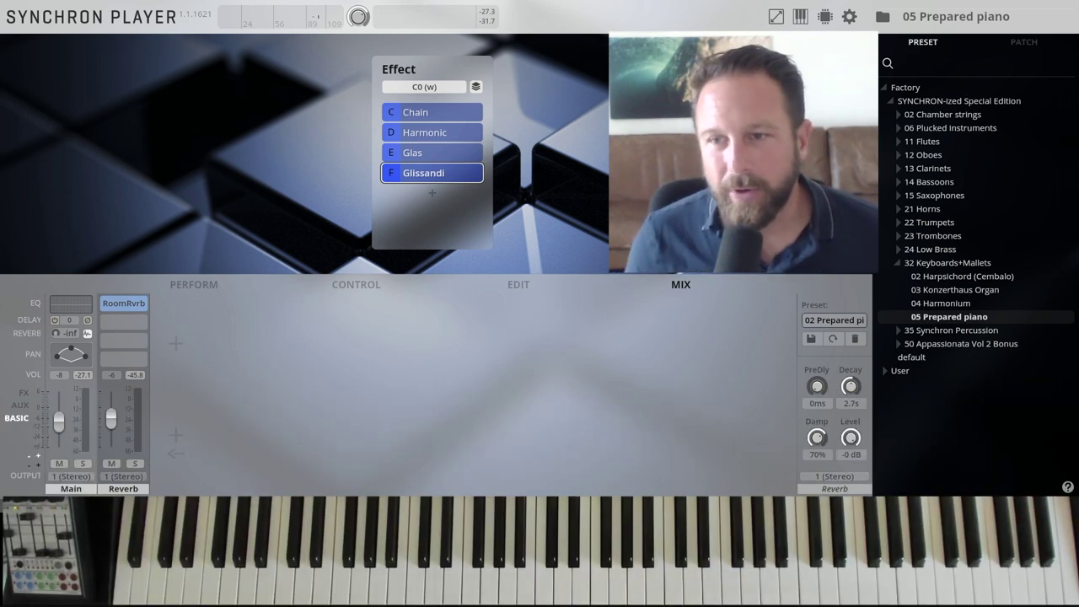
Step: Load 01 Synchron Timpani from 35 Synchron Percussion and list its Decca Tree mixer presets
click(897, 262)
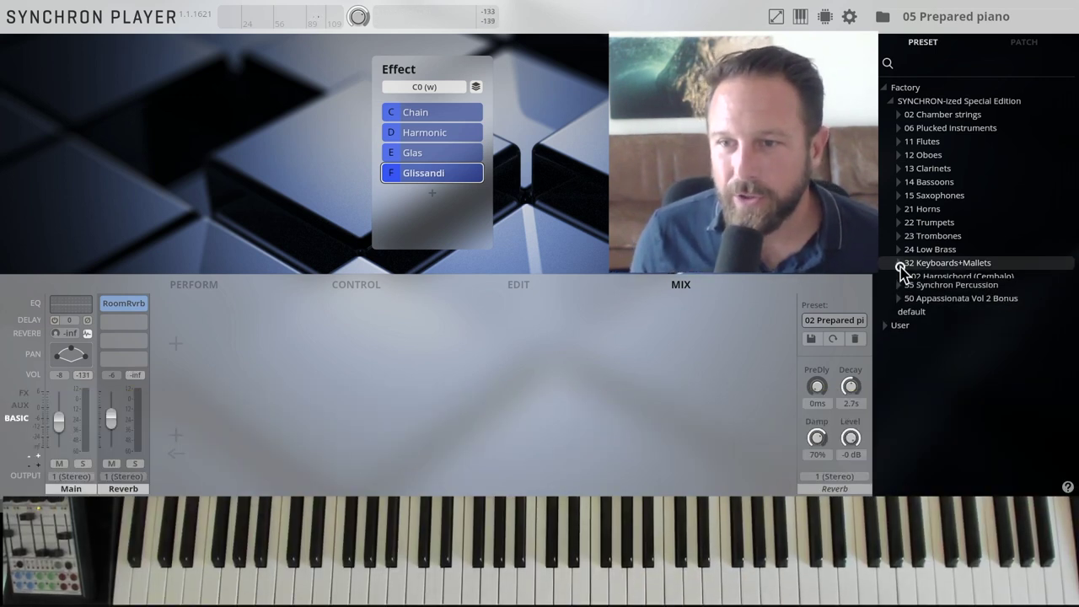
click(898, 276)
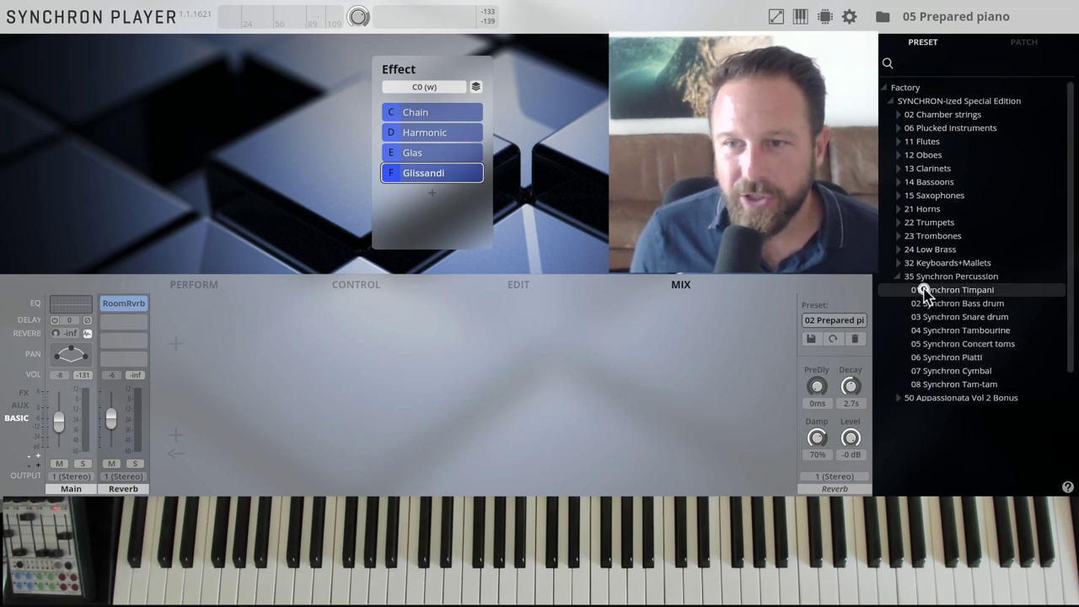
double_click(925, 289)
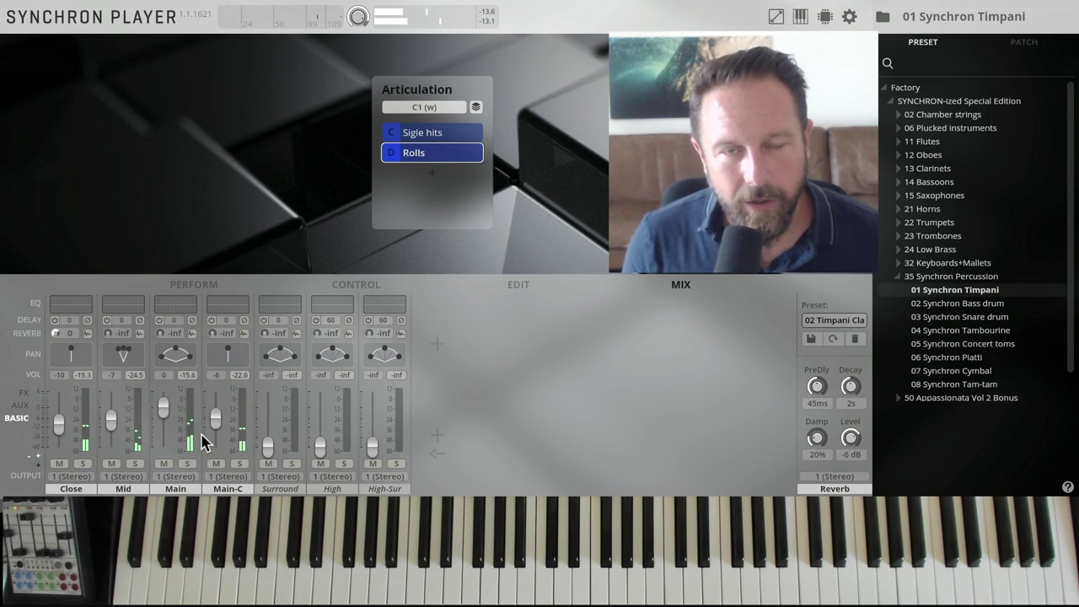
click(815, 324)
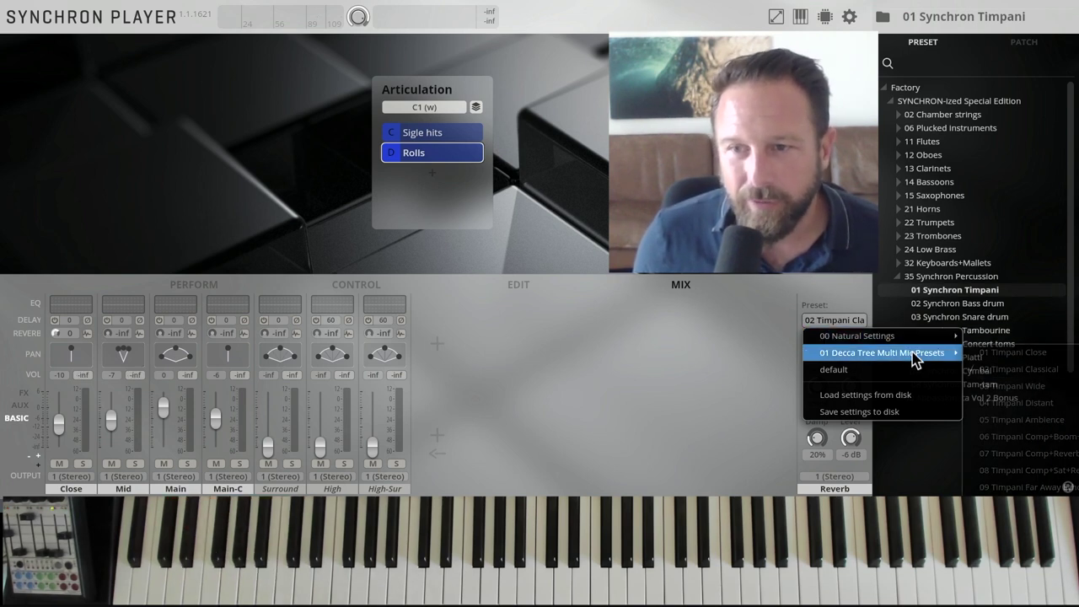
mouse_move(881, 352)
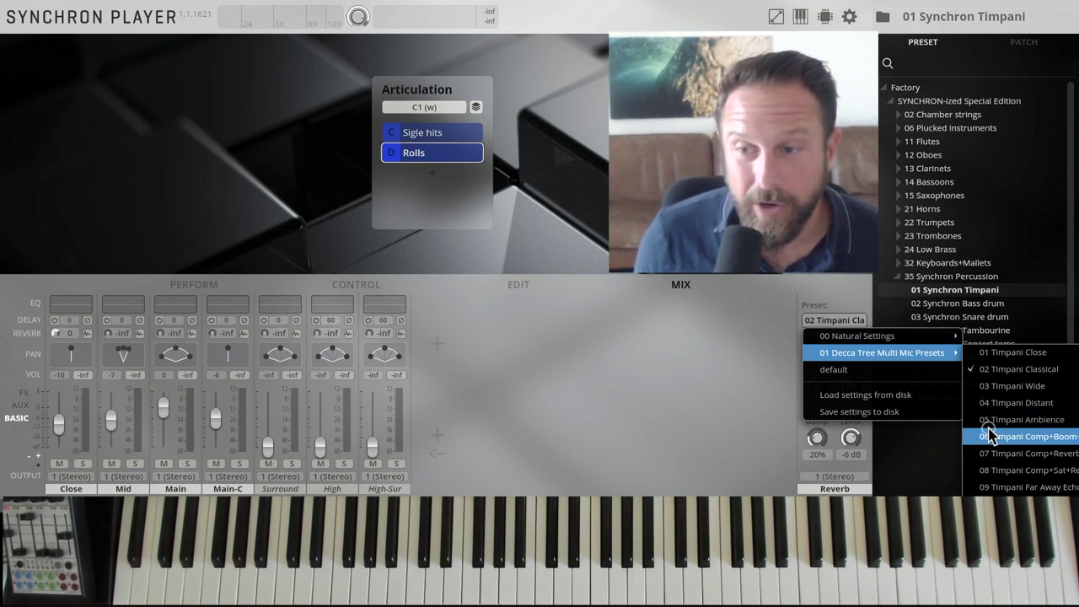
Step: Apply the 06 Timpani Comp+Boom+Reverb mixer preset, adding the room-reverb aux channel
click(991, 435)
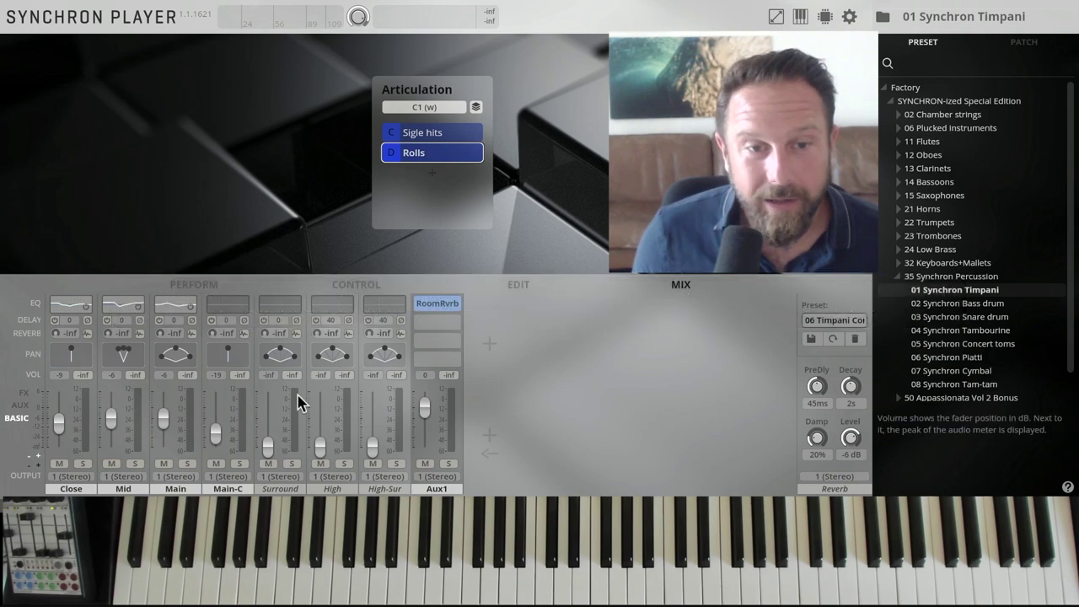
click(23, 394)
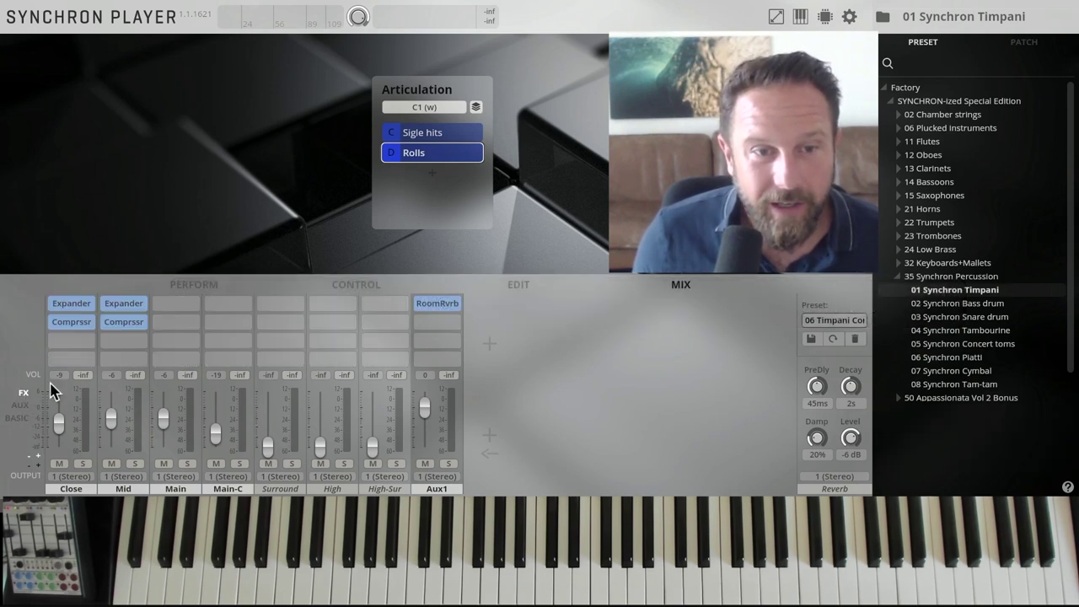
click(19, 419)
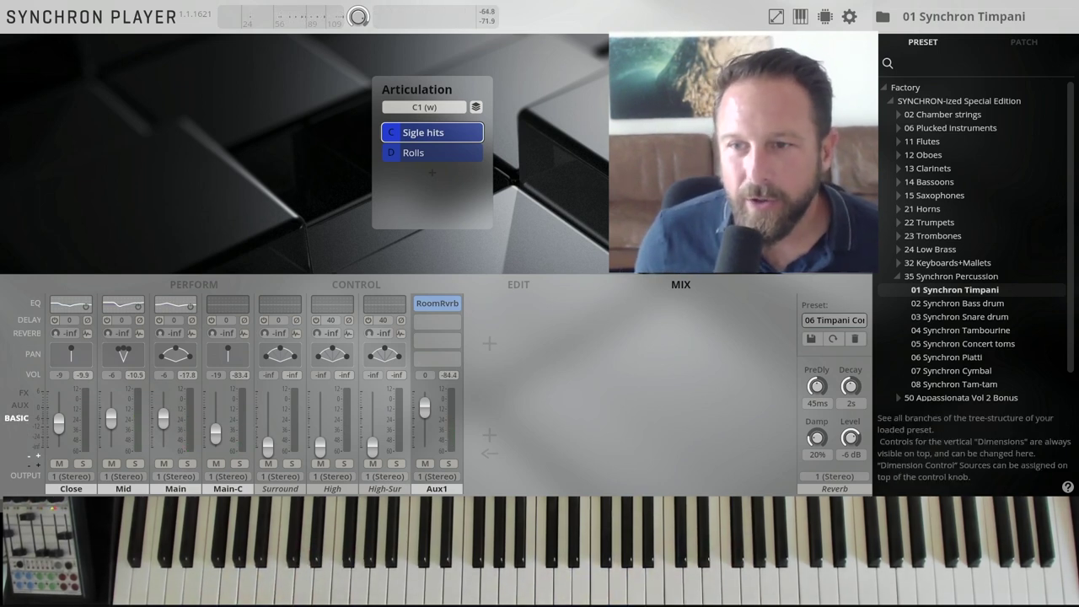
Step: Load 02 Synchron Bass drum and show the Key Info window of per-key articulations
double_click(944, 303)
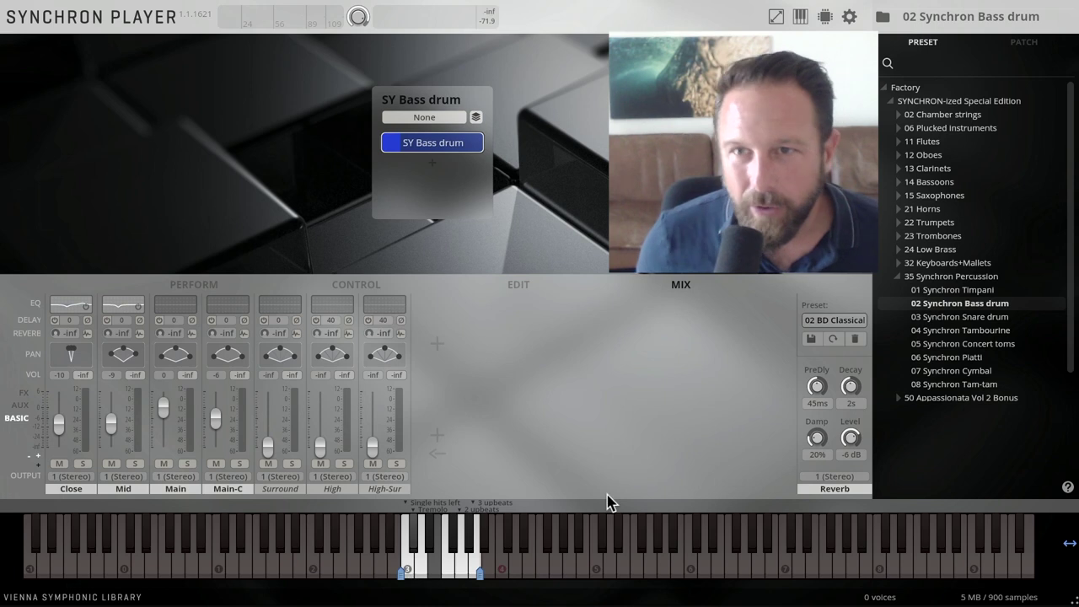
click(800, 16)
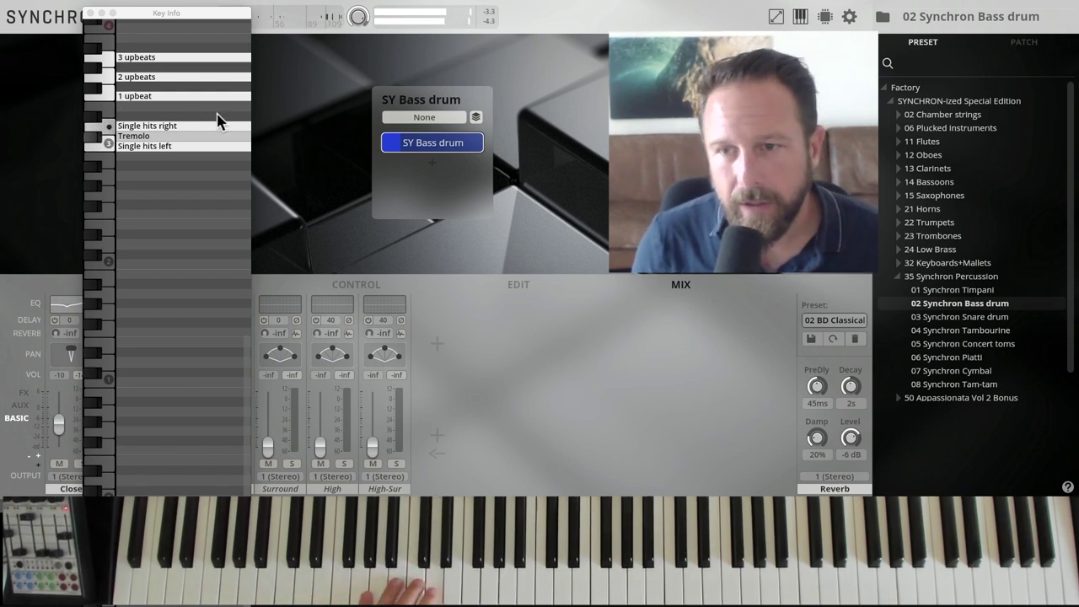
Step: Apply the 08 BD Comp+Sat+Reverb mixer preset from 01 Decca Tree Multi Mic Presets
click(831, 320)
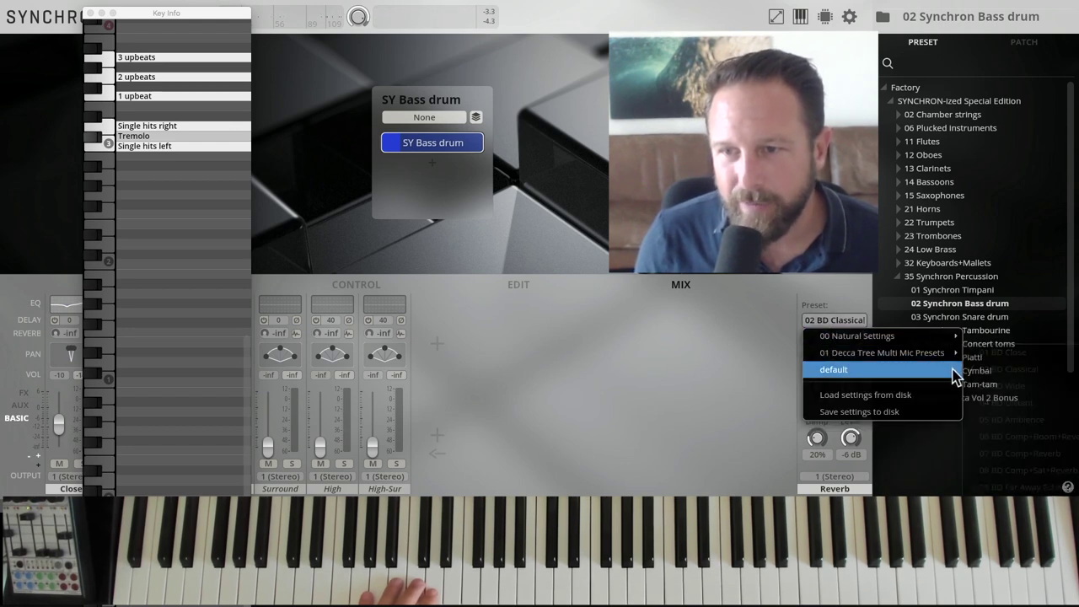
mouse_move(882, 352)
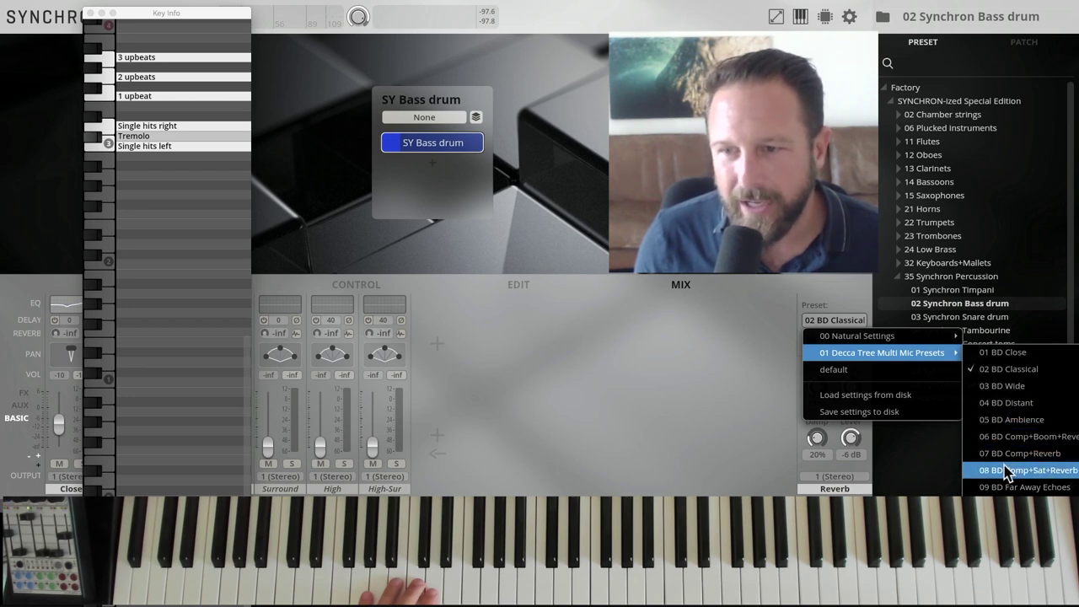
click(1007, 471)
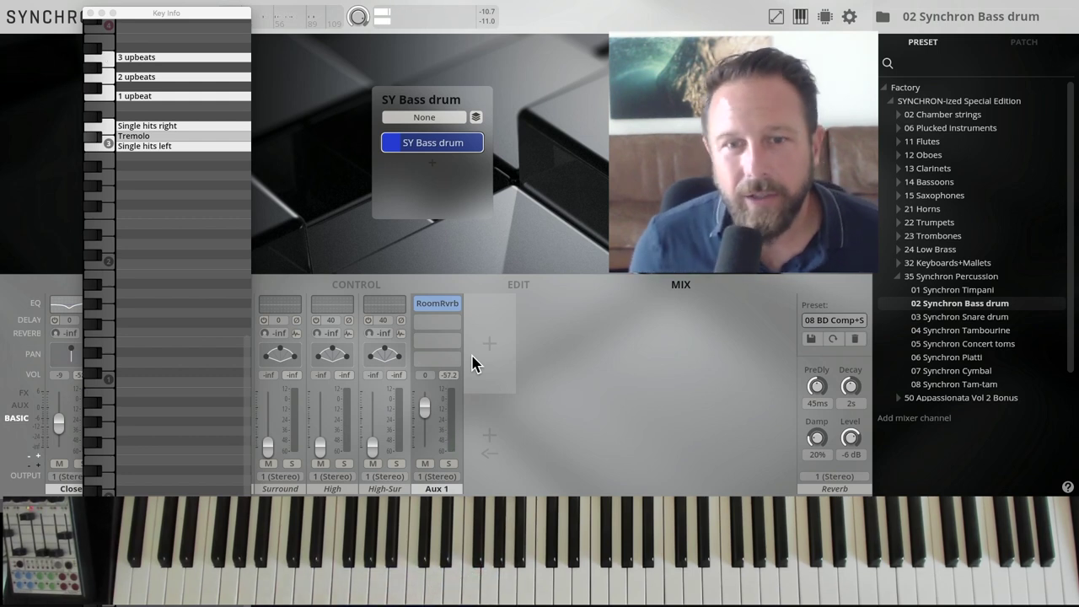
Step: Try the 09 BD Far Away Echoes mixer preset, then load 03 Synchron Snare drum
click(840, 317)
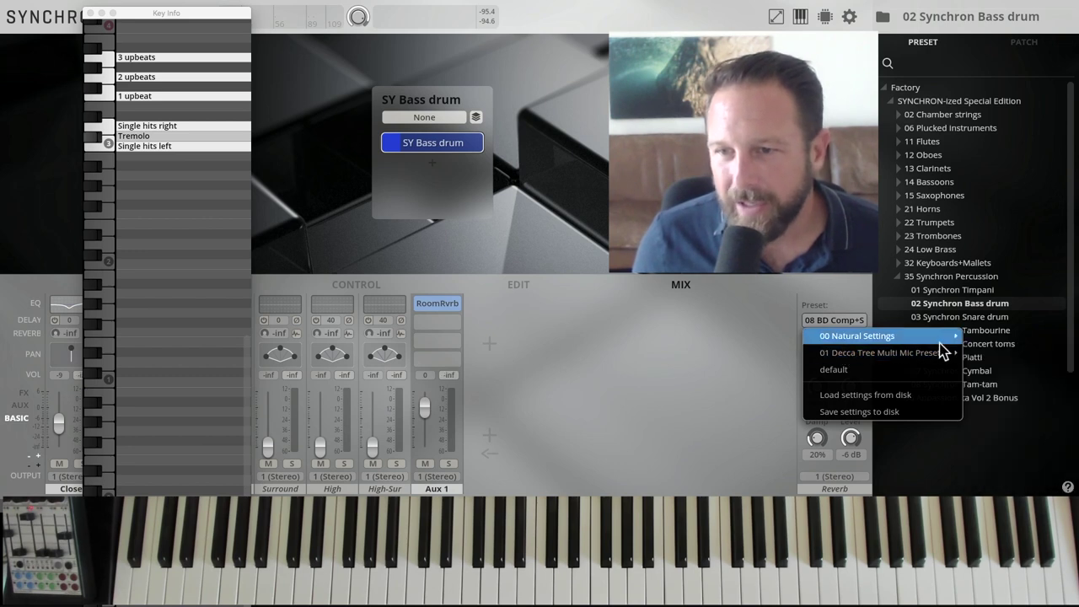
click(993, 489)
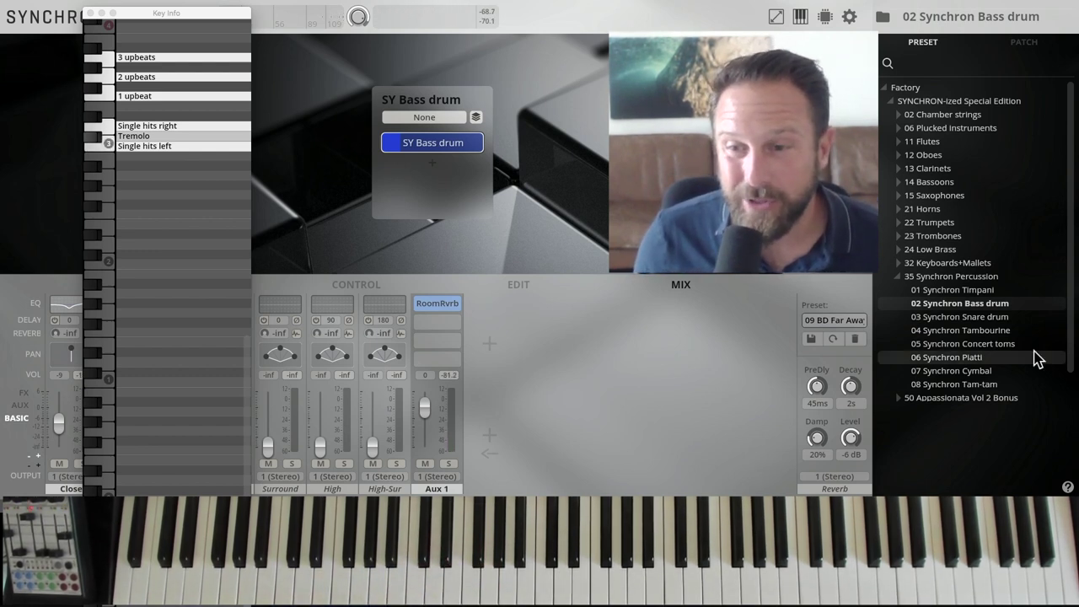
double_click(959, 317)
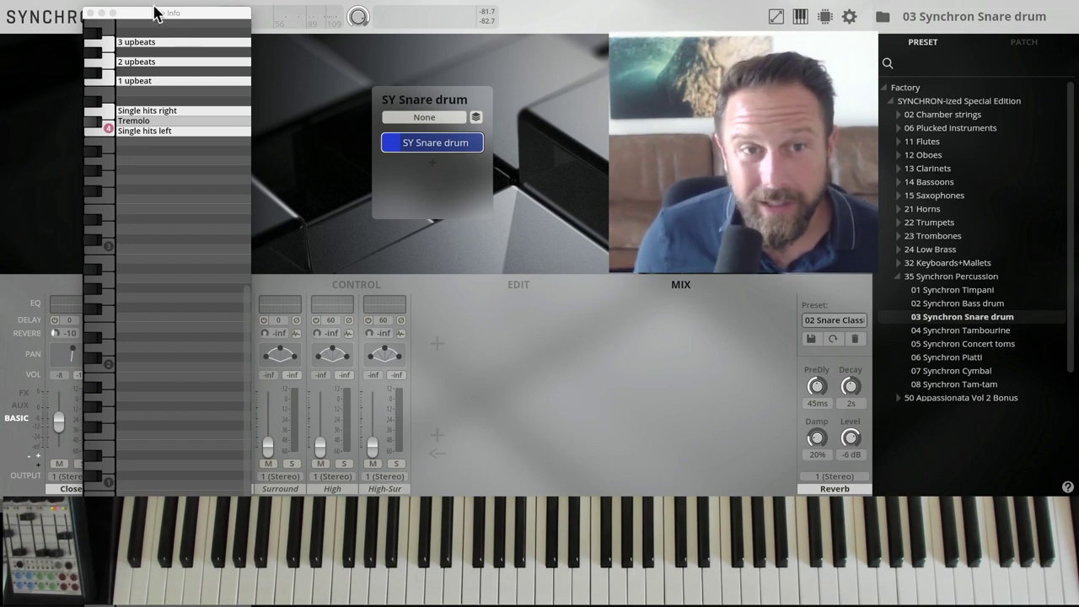
Step: Move the Key Info window aside and give the snare the 07 Snare Comp+Reverb mixer preset
drag(154, 13, 100, 0)
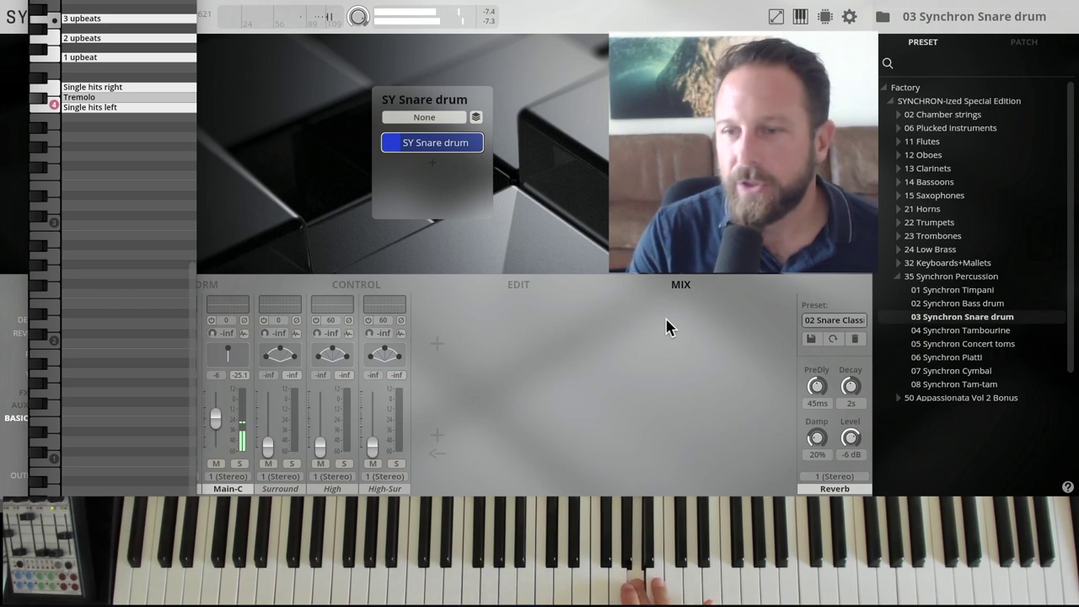
click(835, 322)
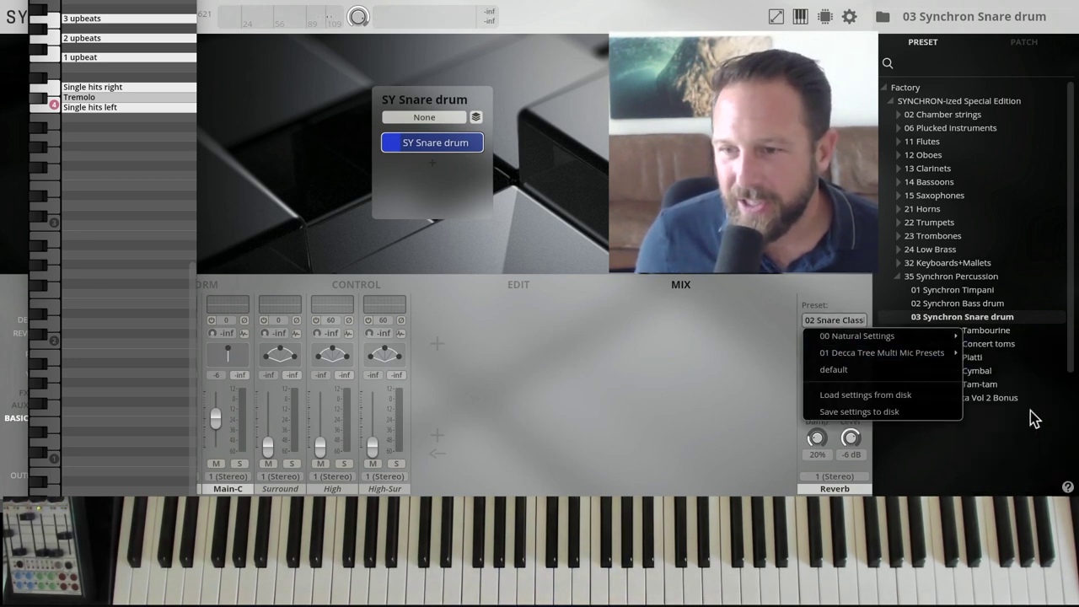
mouse_move(882, 352)
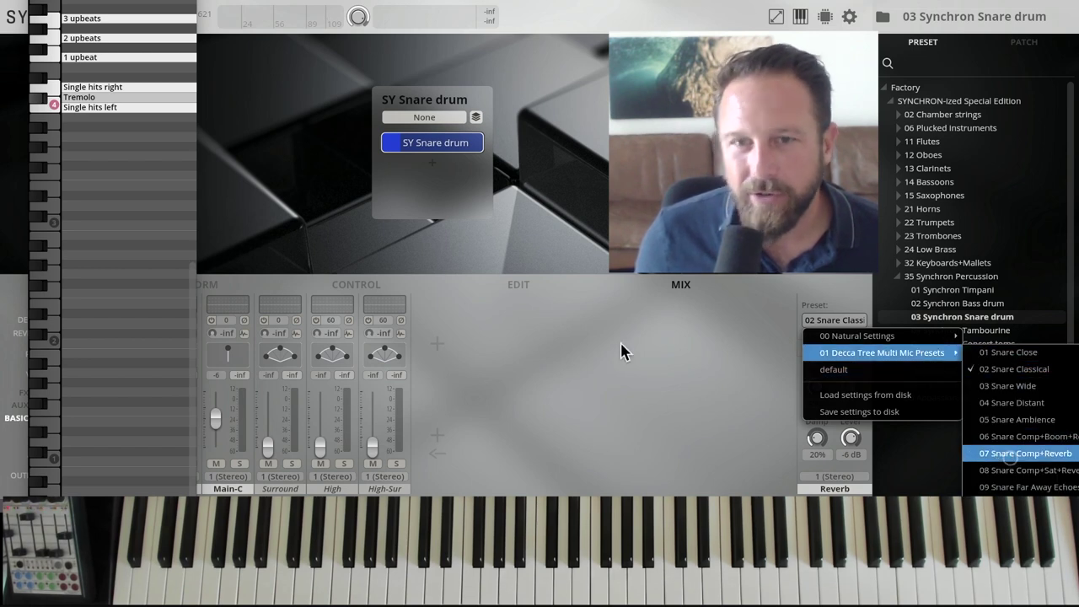
click(1010, 453)
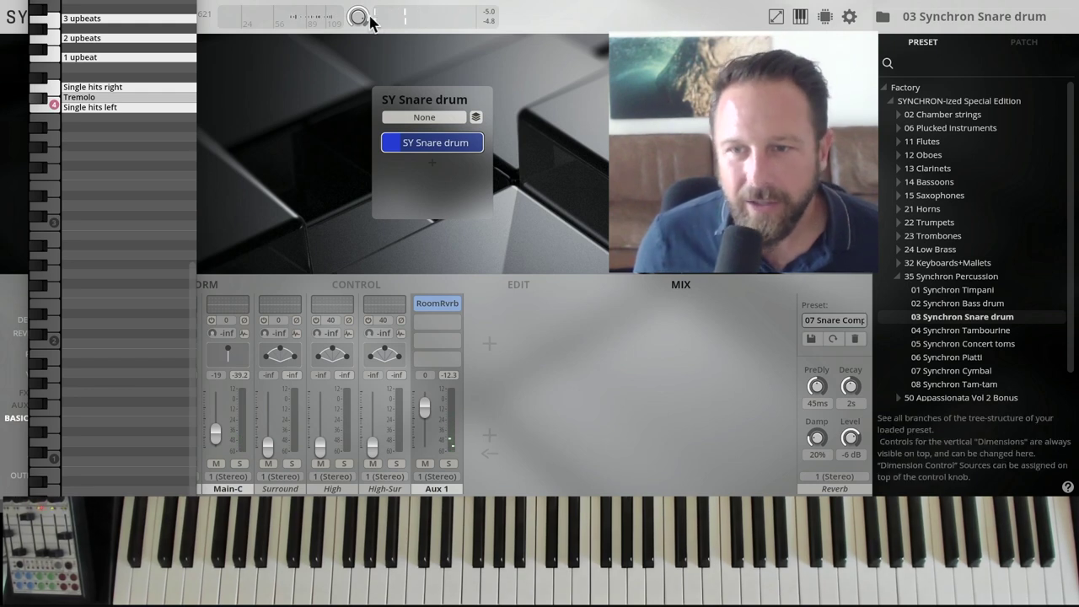
Step: Load the 04 Synchron Tambourine preset from the Preset browser
double_click(931, 332)
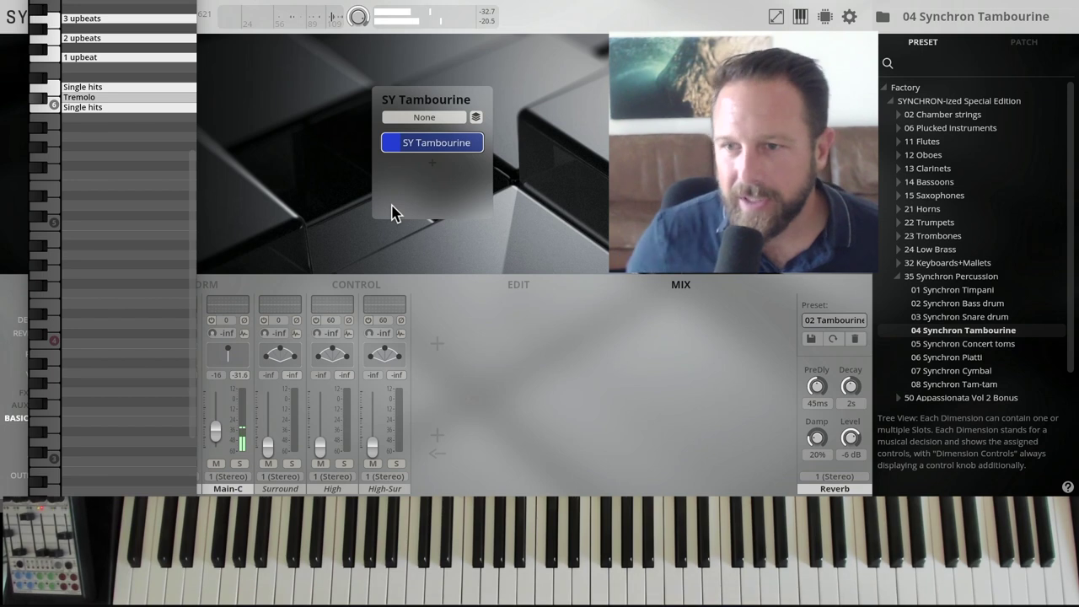
Step: Load 05 Synchron Concert toms and apply the 09 Concert Toms Delay mixer preset
double_click(965, 343)
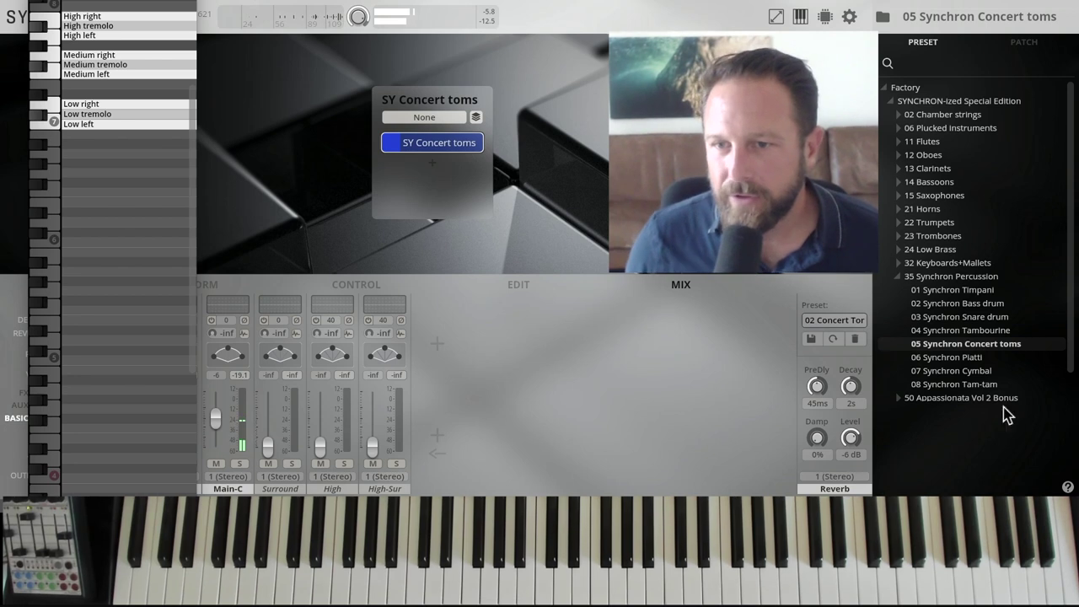
click(830, 320)
mouse_move(882, 352)
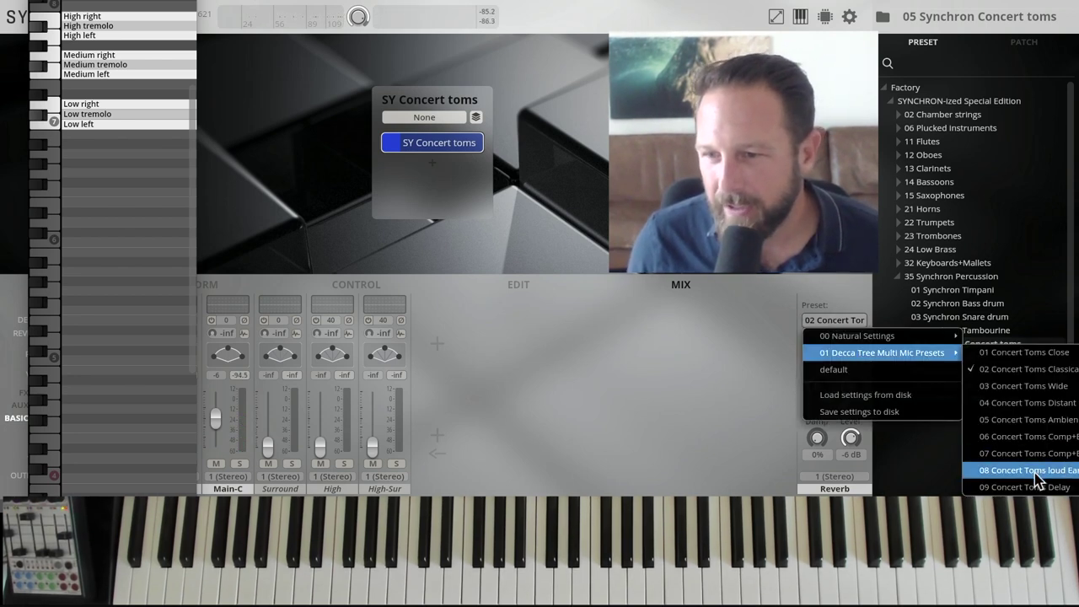
click(1005, 487)
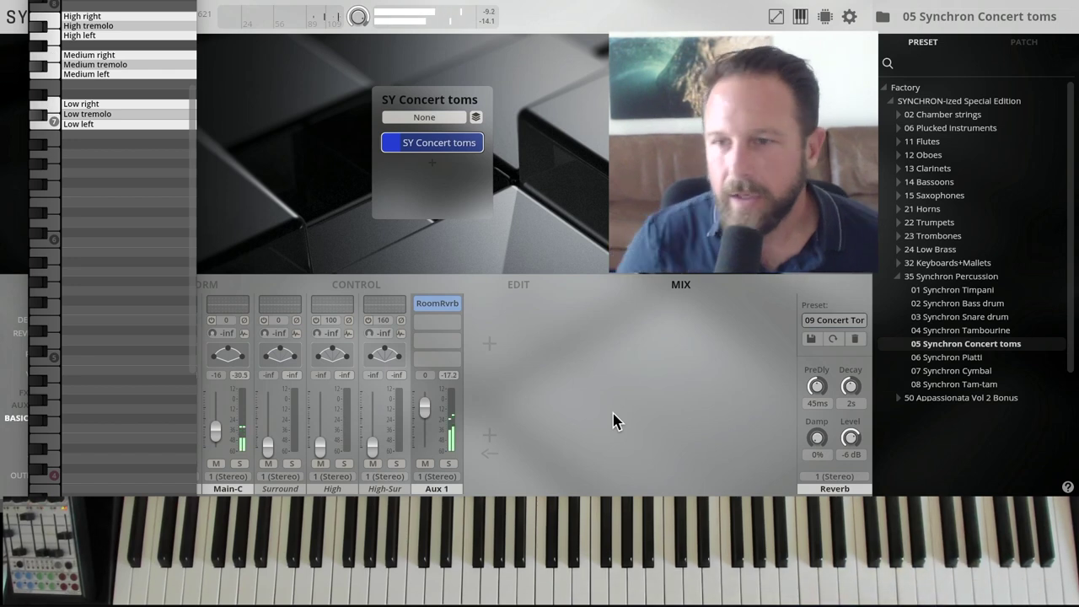
Step: Load 06 Synchron Piatti and switch it to the 06 Piatti Sizzle mixer preset
double_click(940, 358)
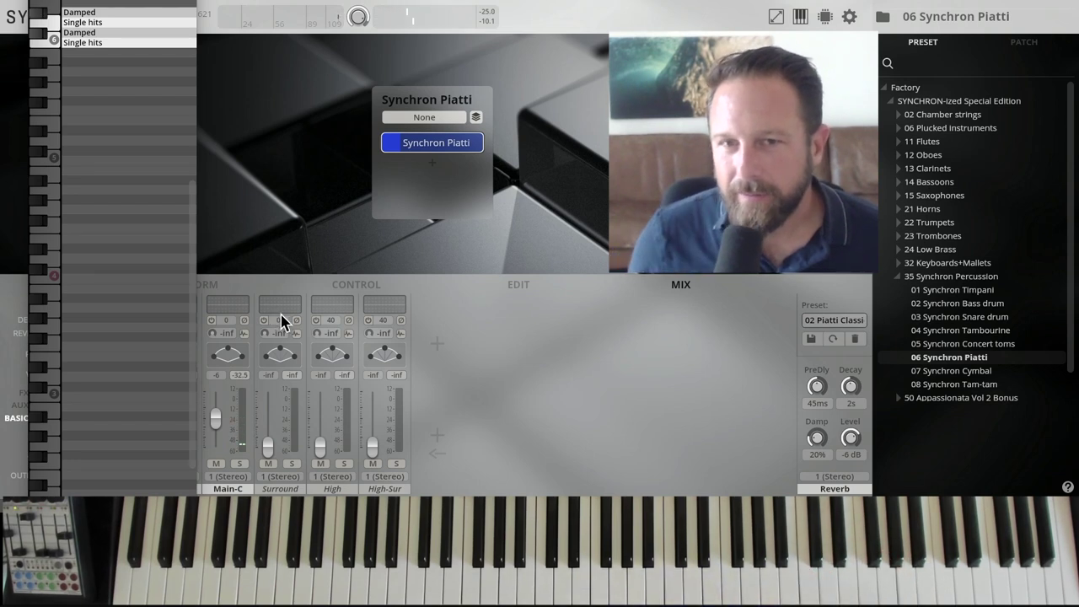
click(821, 321)
mouse_move(882, 352)
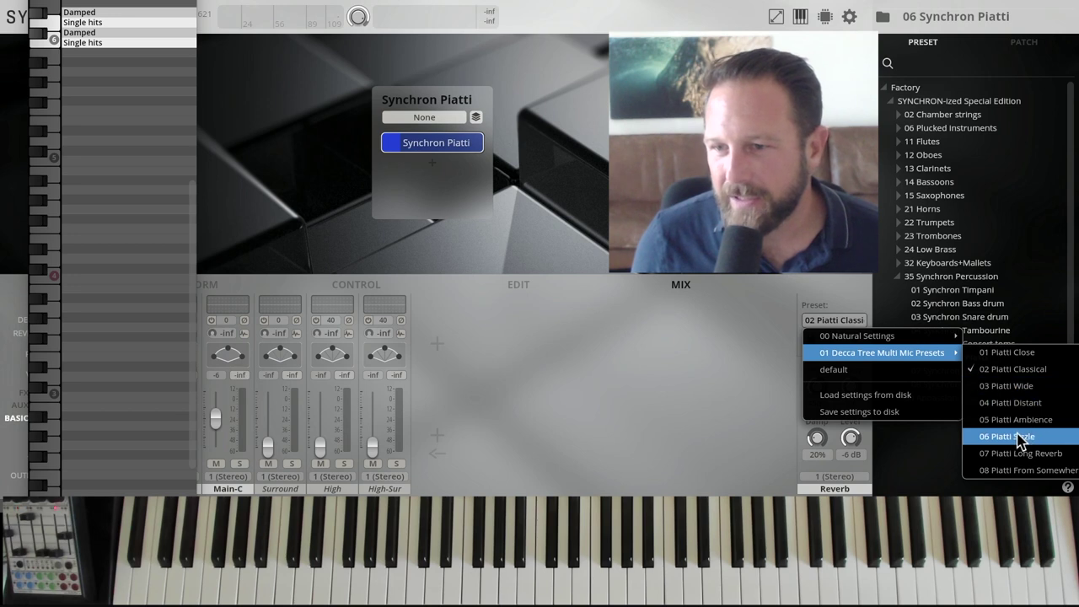
click(1008, 436)
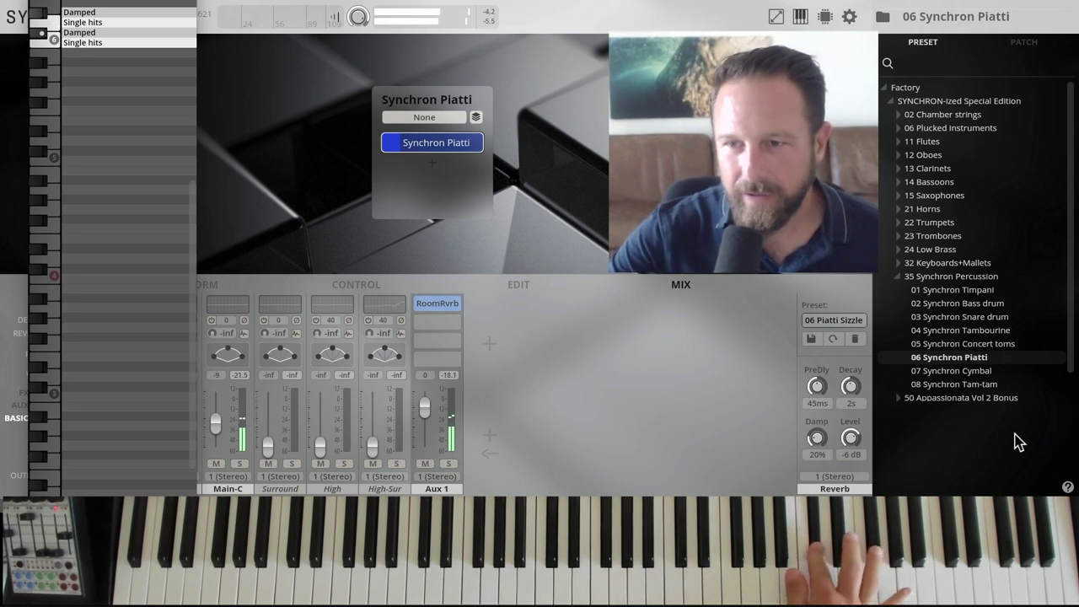
Step: Load 07 Synchron Cymbal and place the Key Info window over the MIX area
double_click(937, 372)
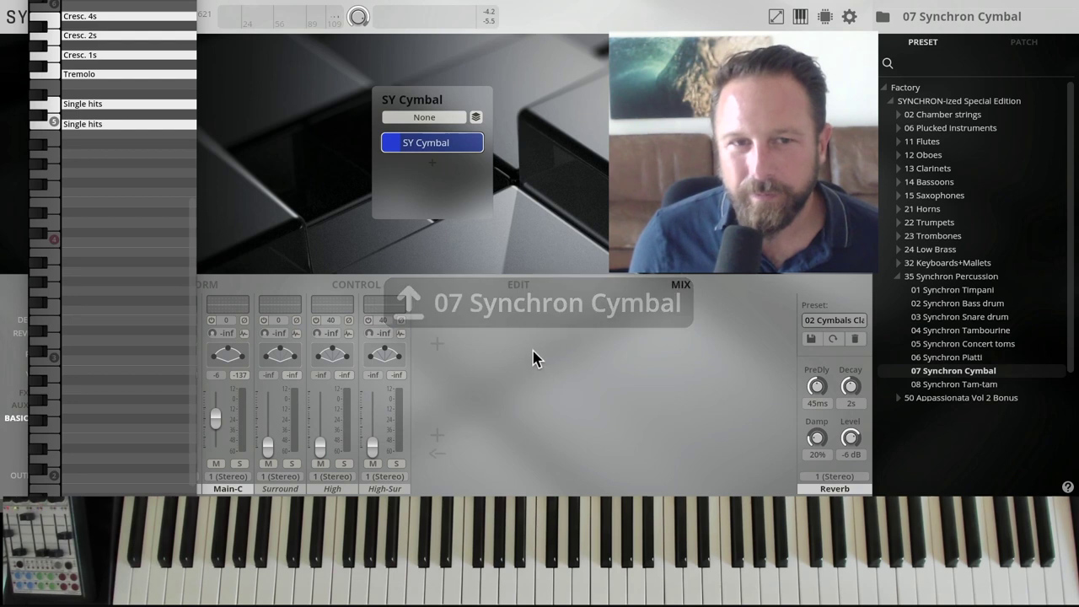
drag(142, 21, 506, 315)
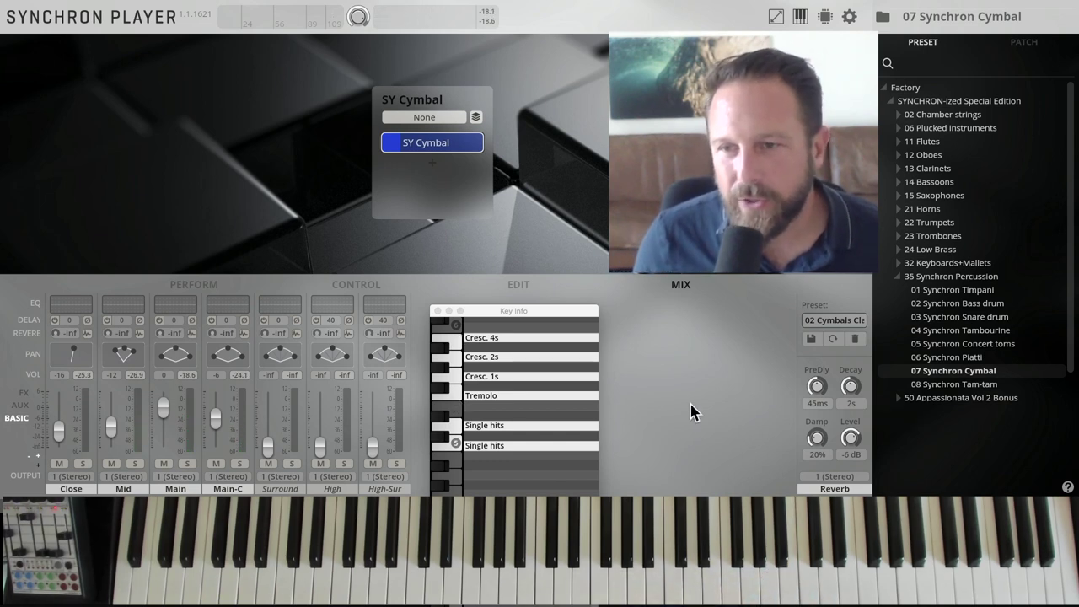
Step: Load 08 Synchron Tam-tam, then close the Key Info window
double_click(941, 384)
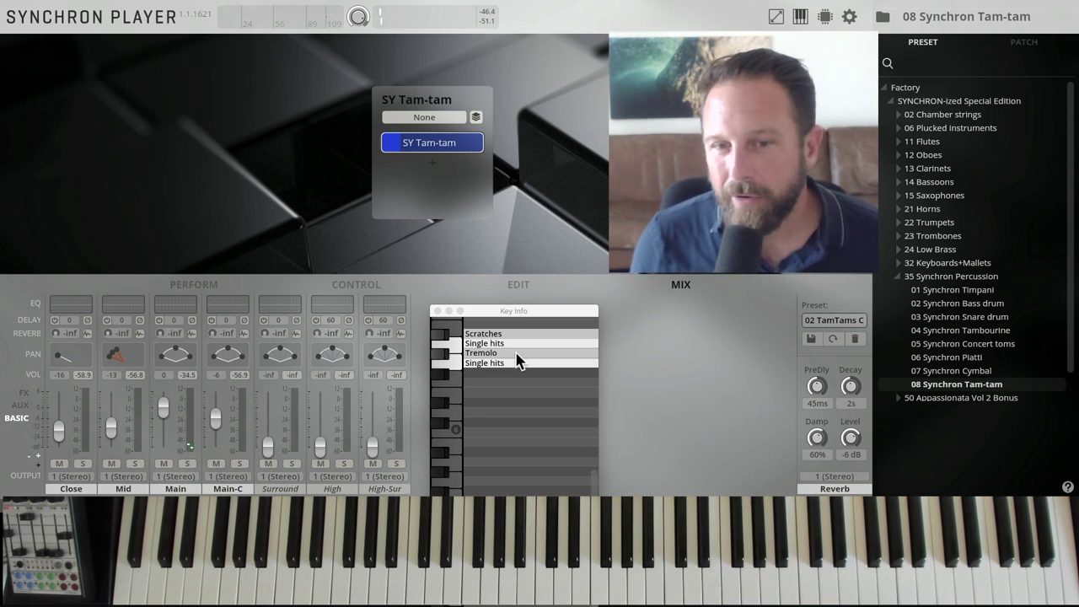
click(437, 310)
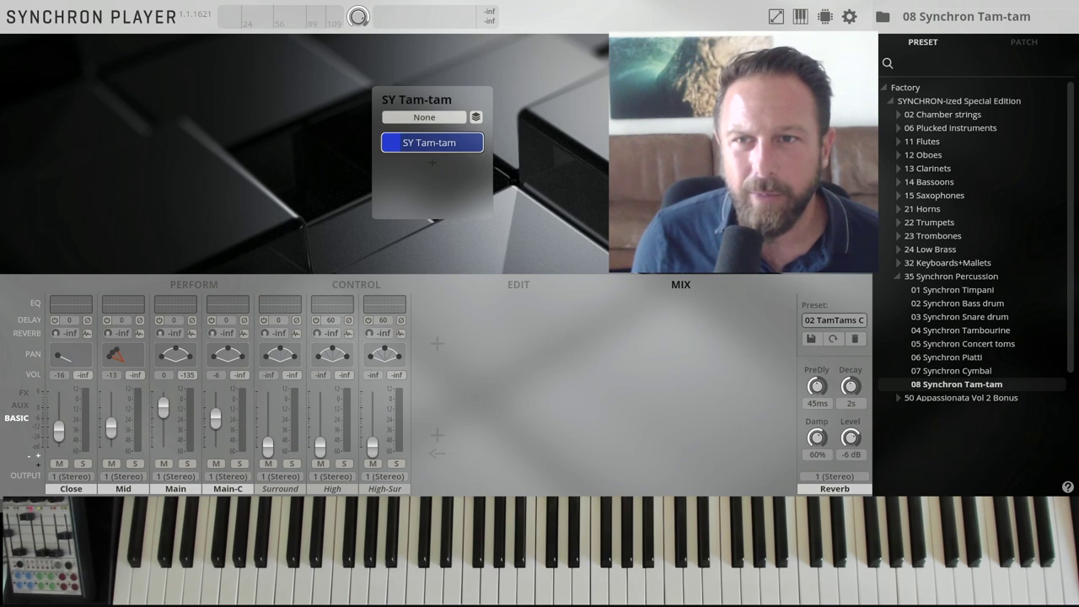
Step: Briefly reopen and move Key Info, close it, and collapse the 35 Synchron Percussion folder
click(801, 17)
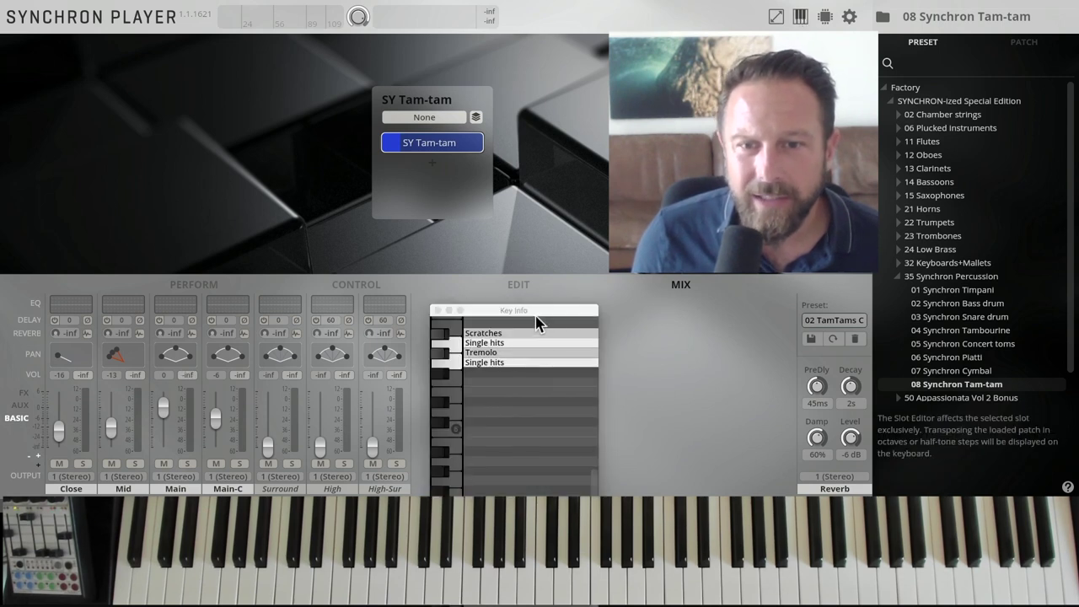
mouse_move(541, 320)
mouse_down()
mouse_move(284, 120)
mouse_move(287, 91)
mouse_up()
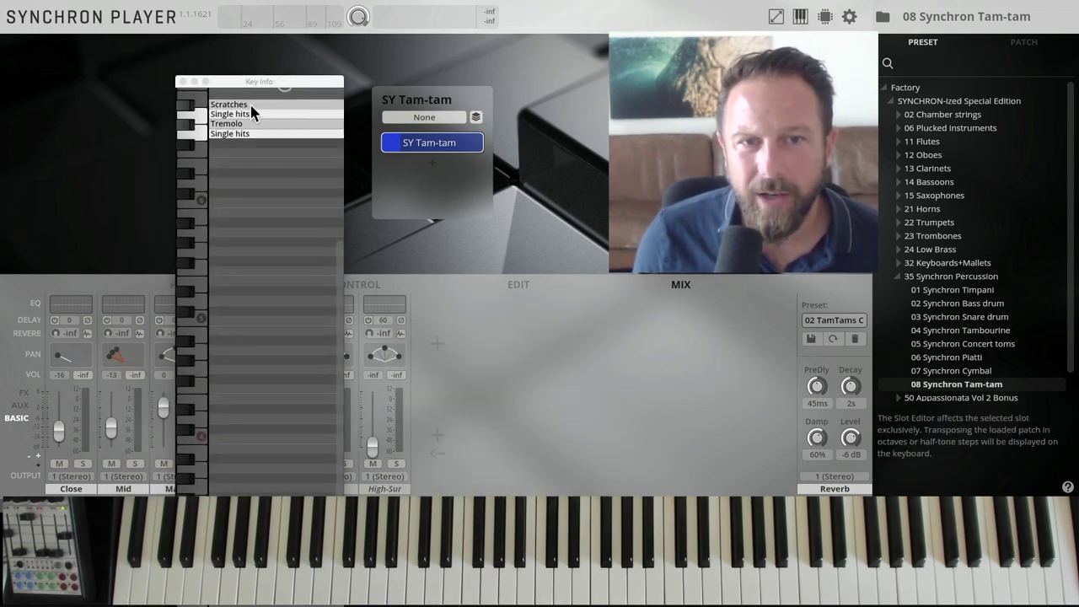
click(183, 82)
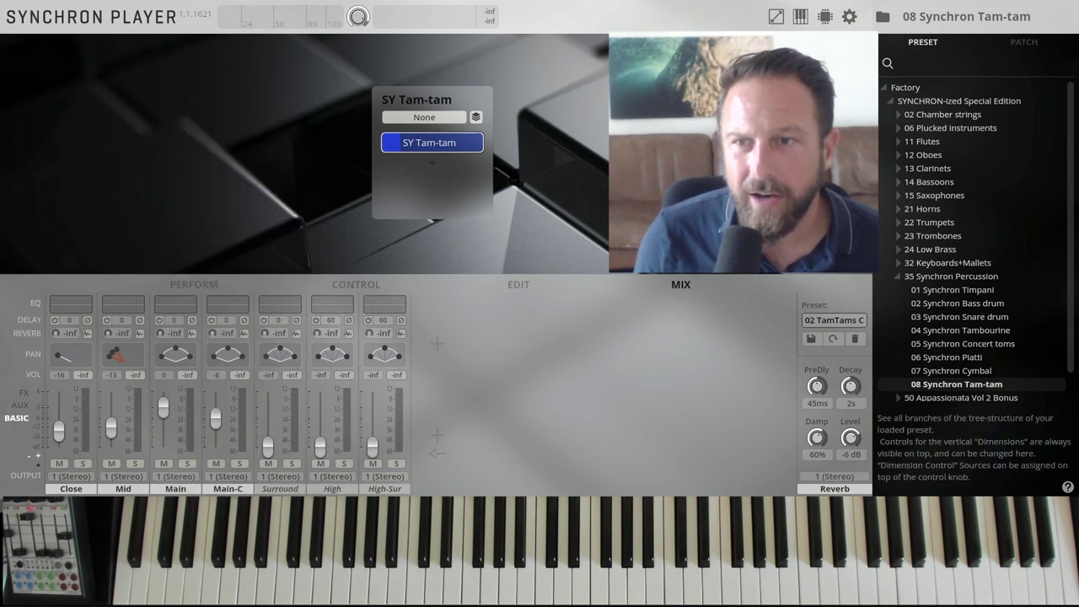
click(896, 279)
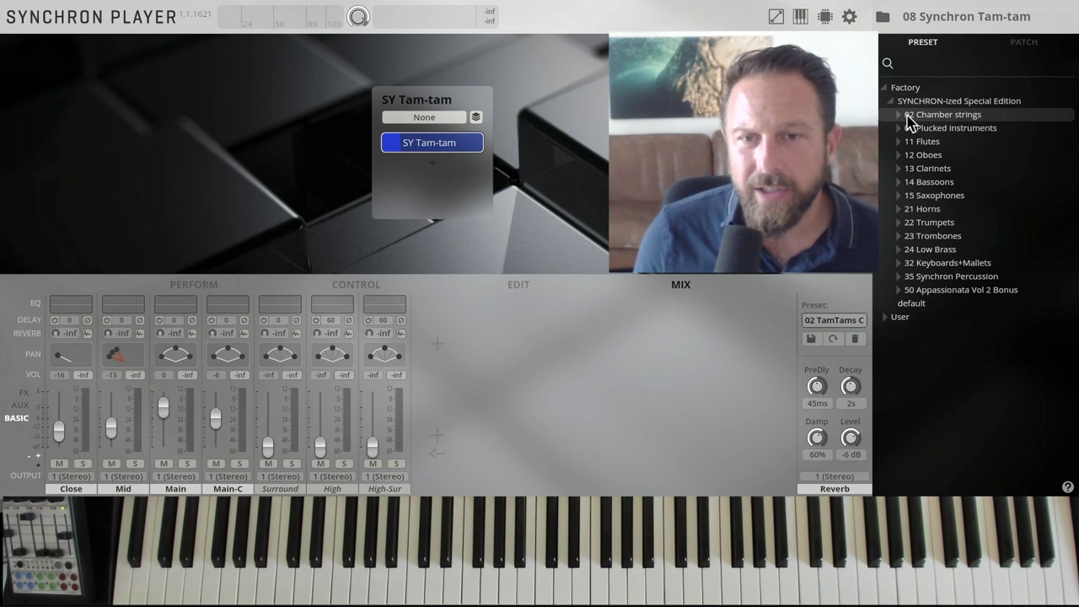